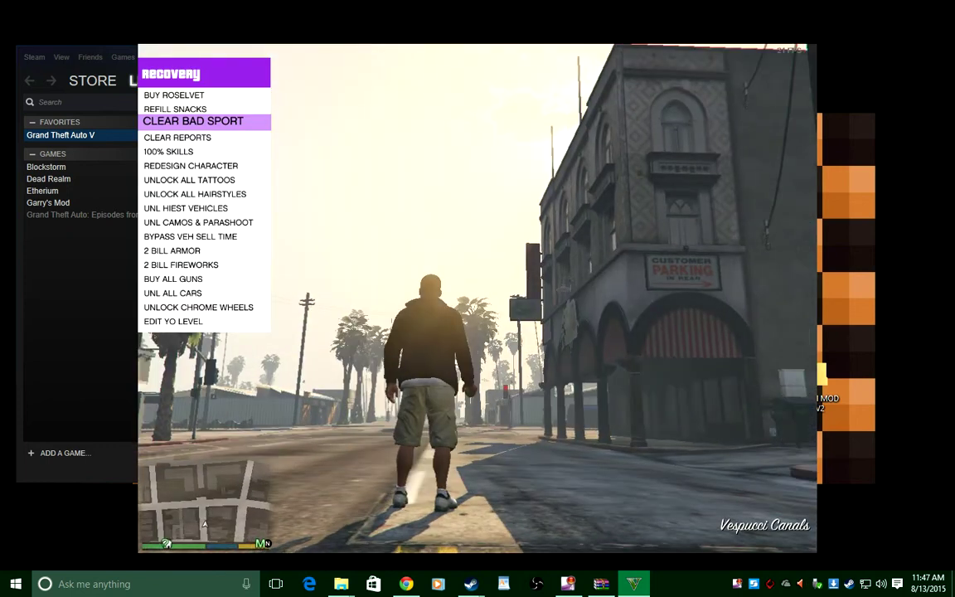
- Examine the mod menu's Recovery options and the Level Options list inside it
key(s)
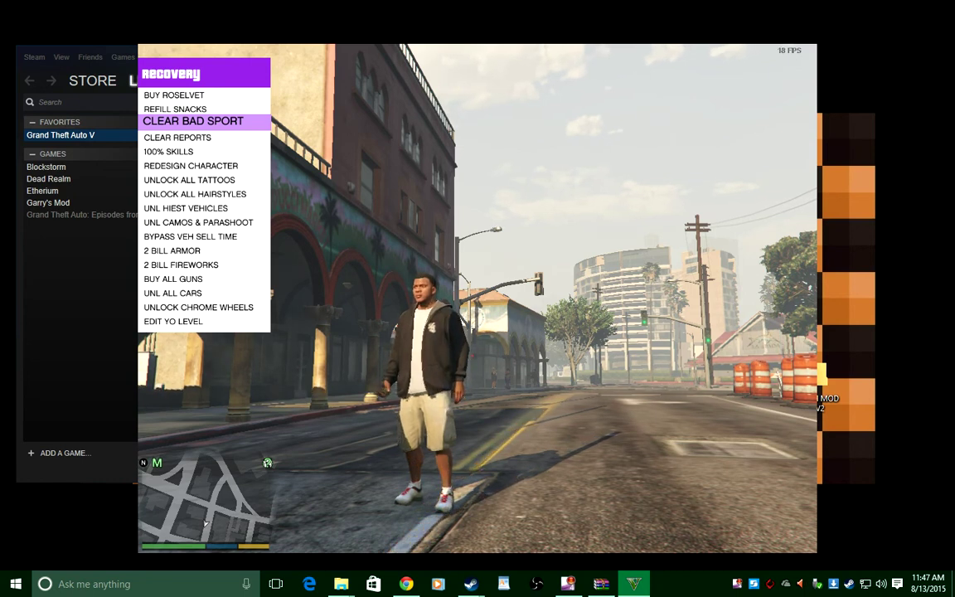
key(BackSpace)
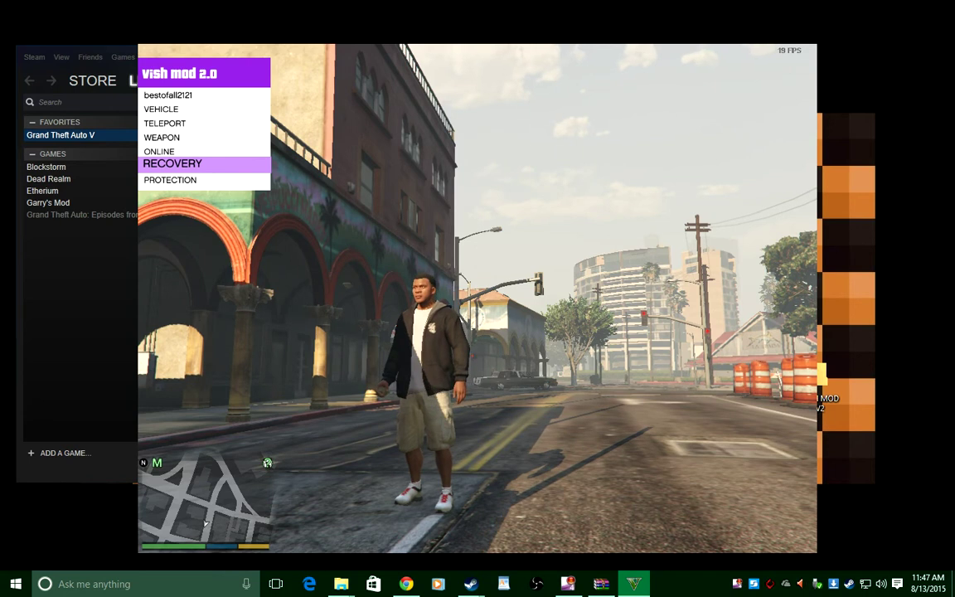
key(Return)
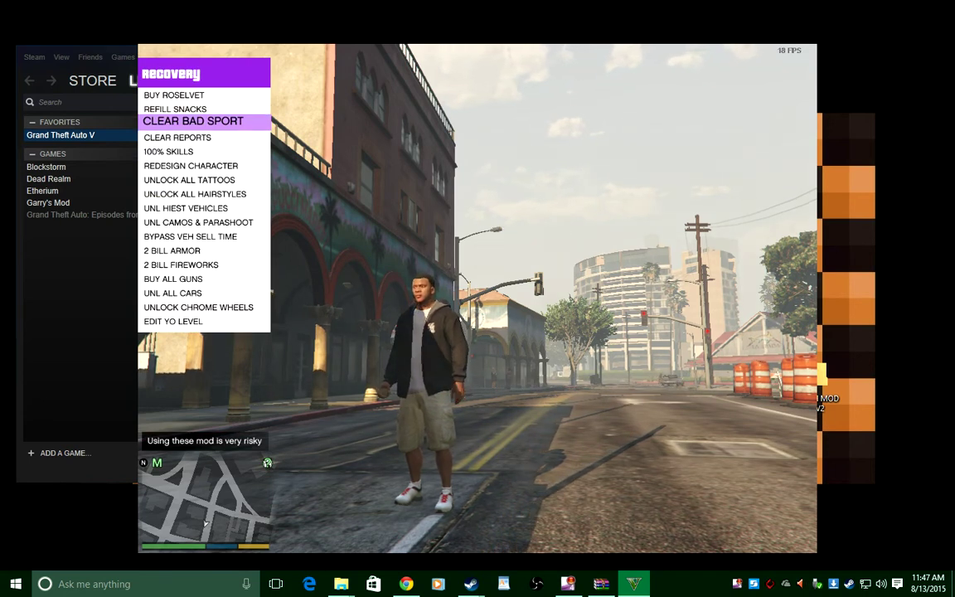
key(Down)
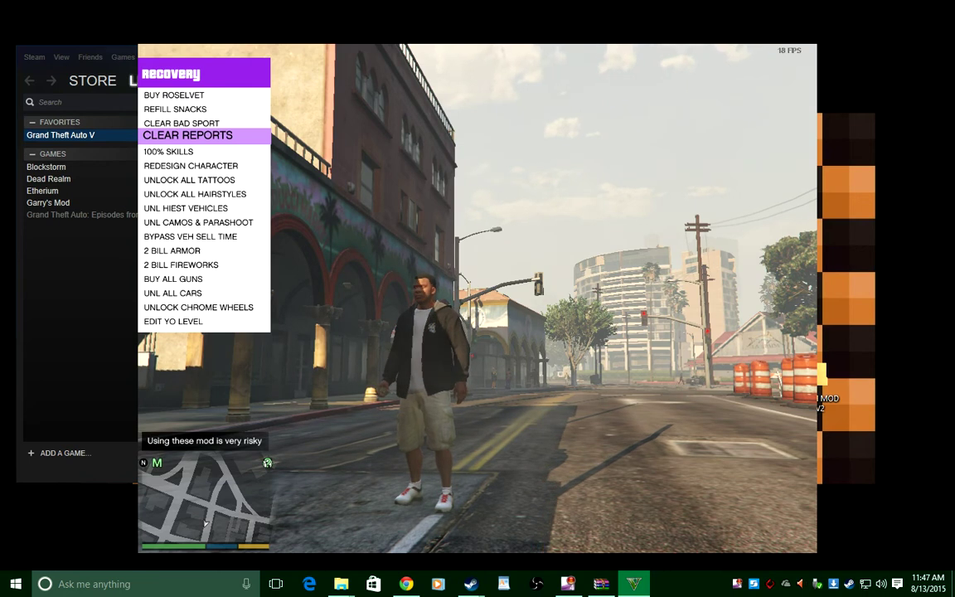
key(Up)
key(Up)
key(Up)
key(Up)
key(Return)
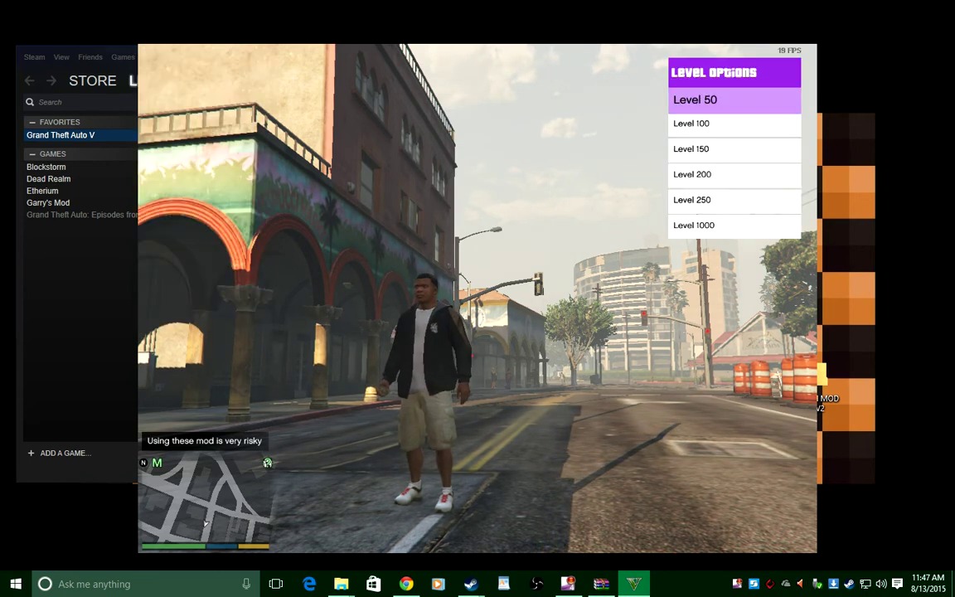
key(BackSpace)
- Look through the mod menu's player, Vehicle, Teleport, Online and Recovery sections
key(BackSpace)
key(Down)
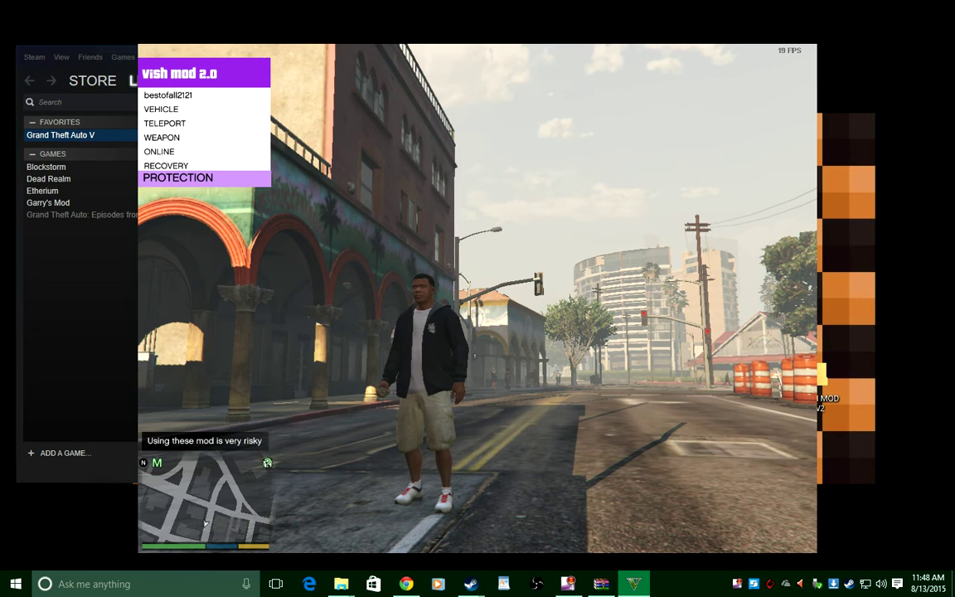
key(Down)
key(Return)
key(BackSpace)
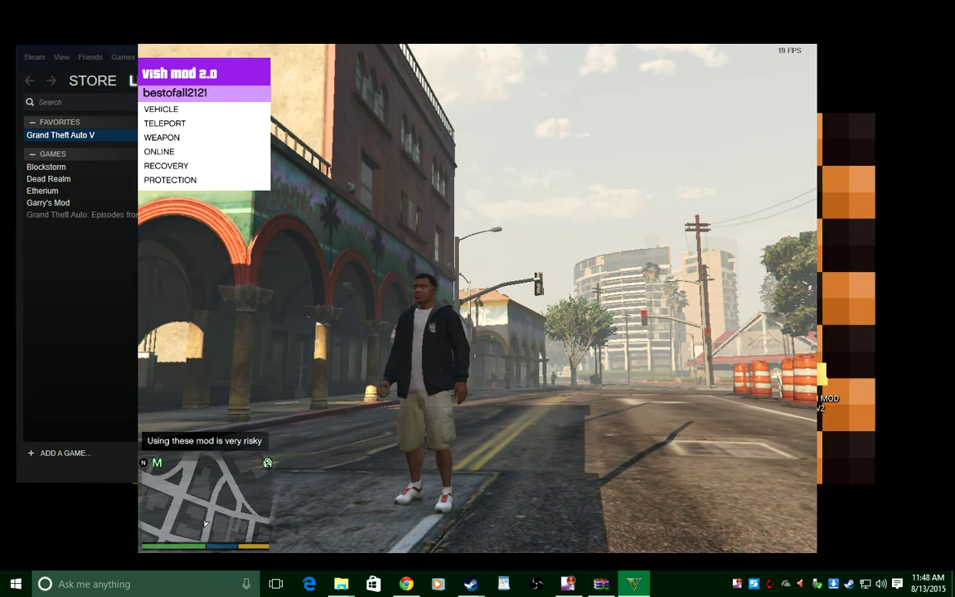
key(Down)
key(Return)
key(BackSpace)
key(Down)
key(Return)
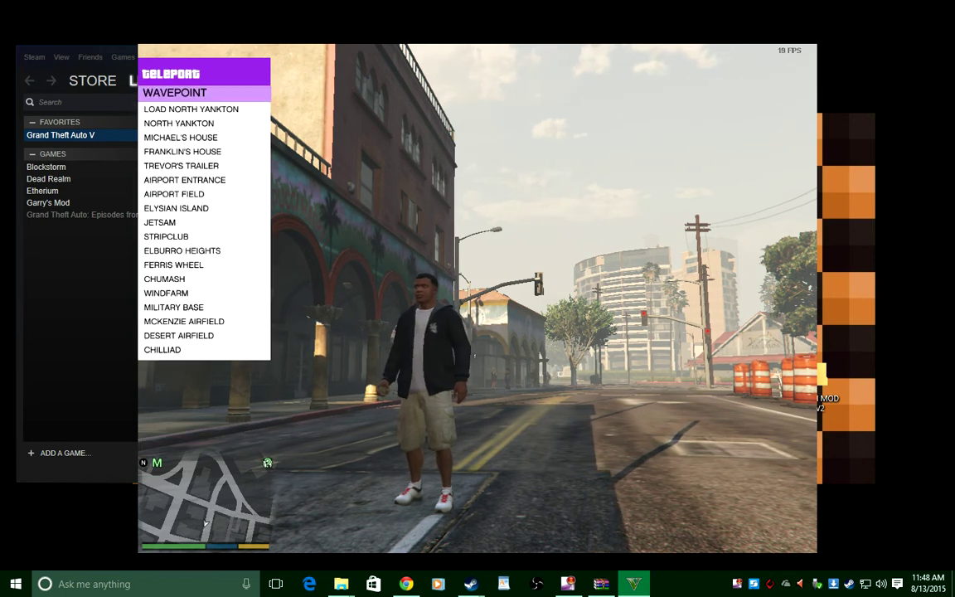
key(BackSpace)
key(Down)
key(Down)
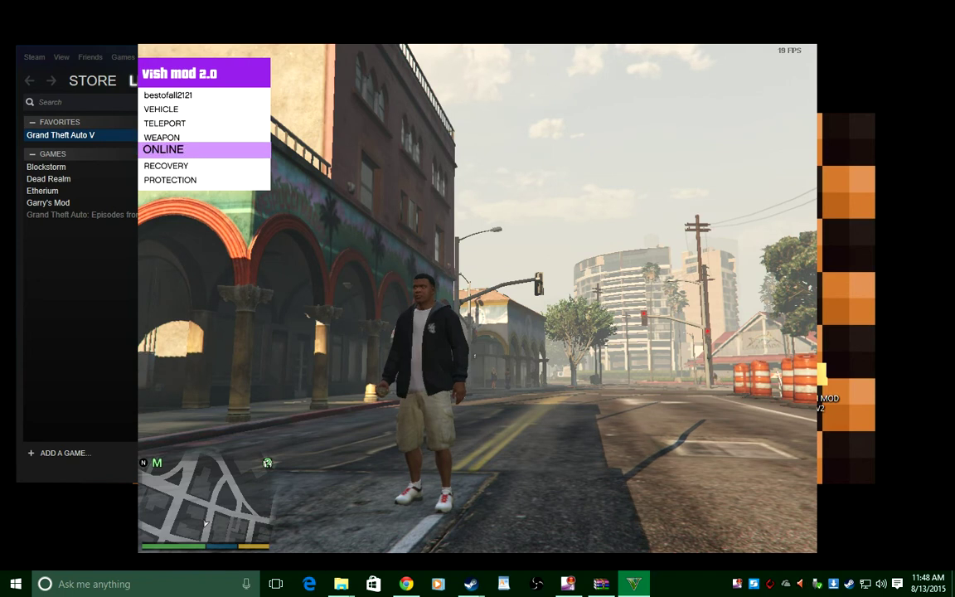
key(Return)
key(BackSpace)
key(Down)
key(Return)
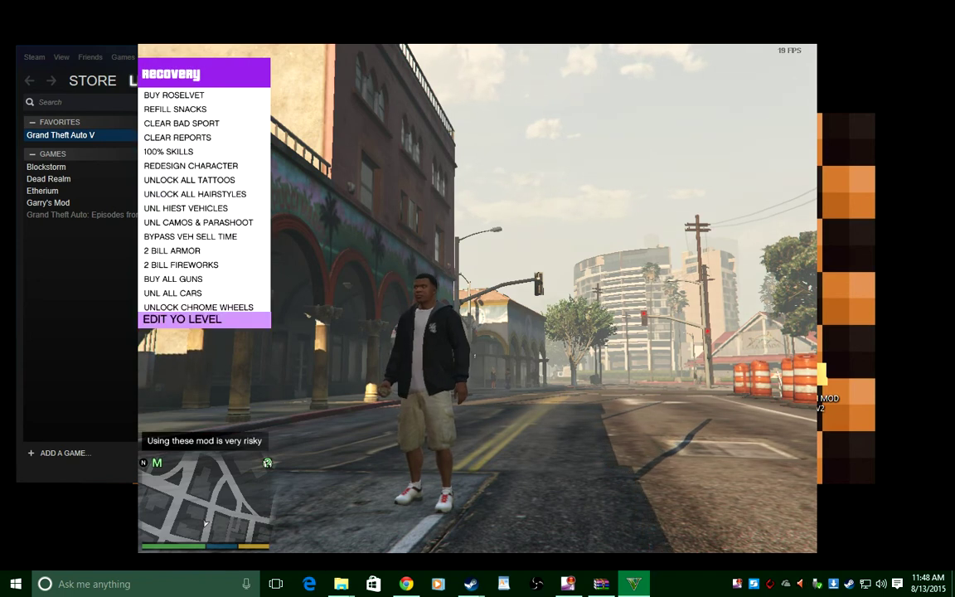
key(BackSpace)
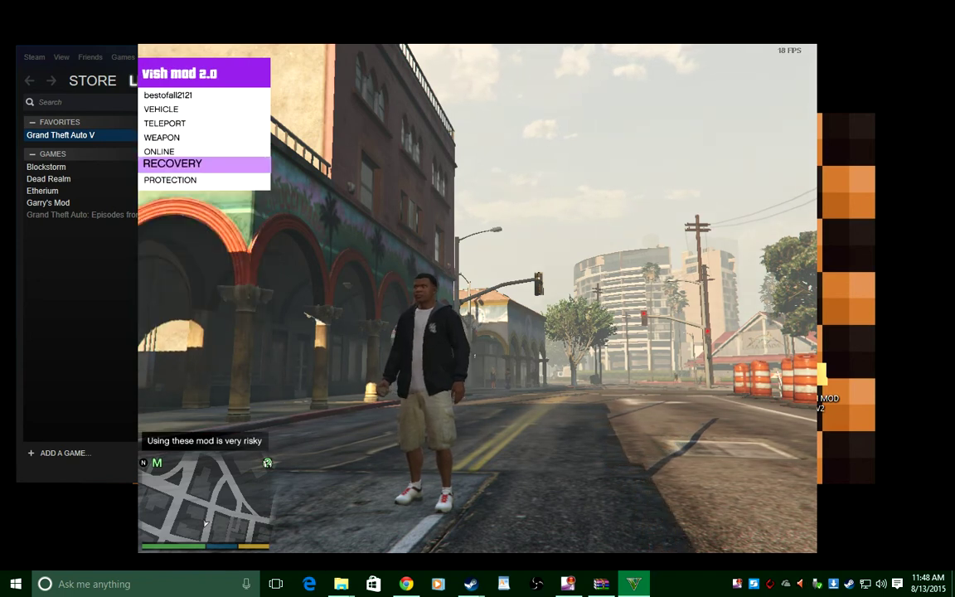
key(shift+Tab)
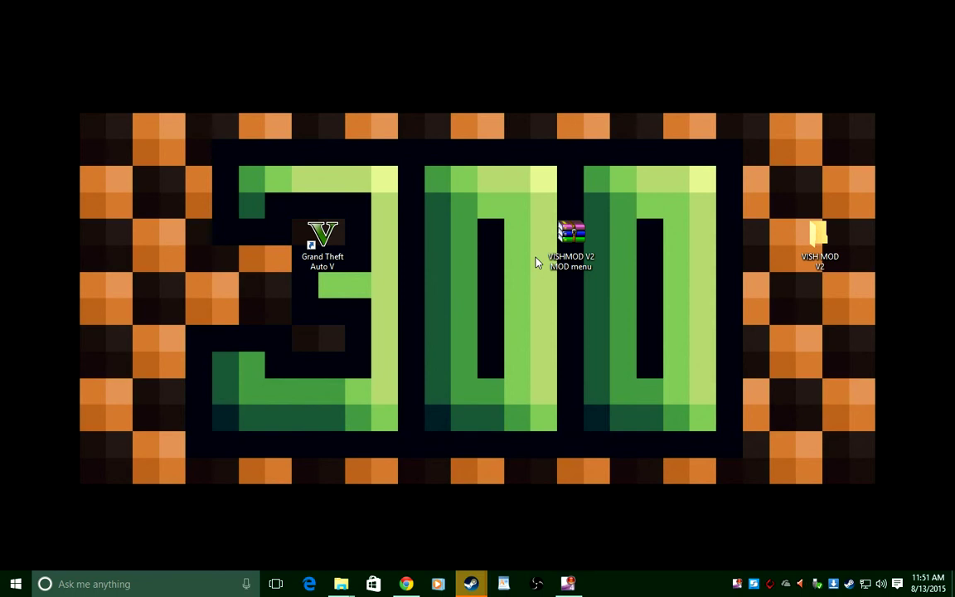
- Extract dinput8.dll, ScriptHookV.dll and VISHMOD V2.asi from the VISHMOD V2 MOD menu archive to the desktop with WinRAR
right_click(583, 261)
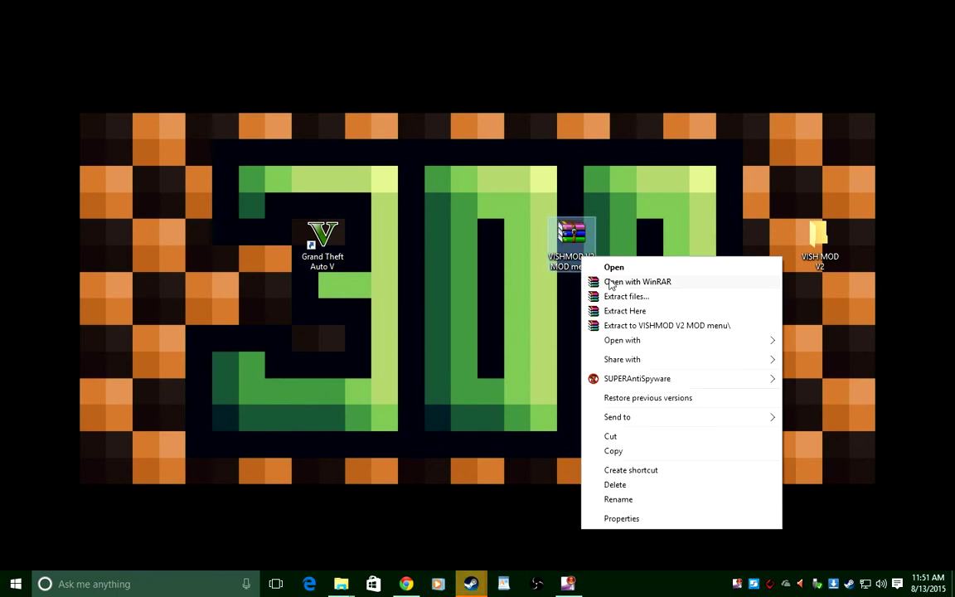
click(611, 280)
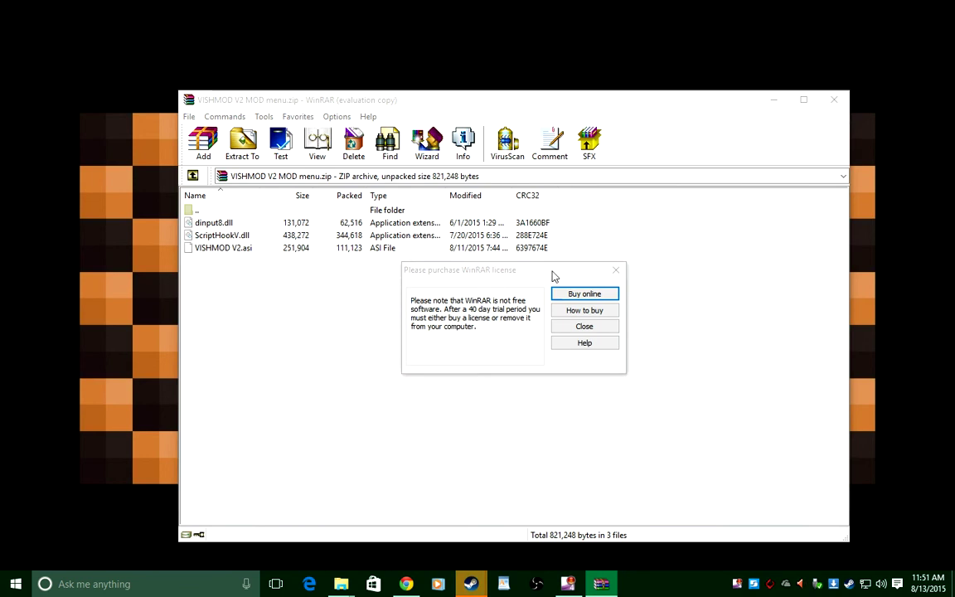
click(616, 270)
drag(335, 293, 128, 211)
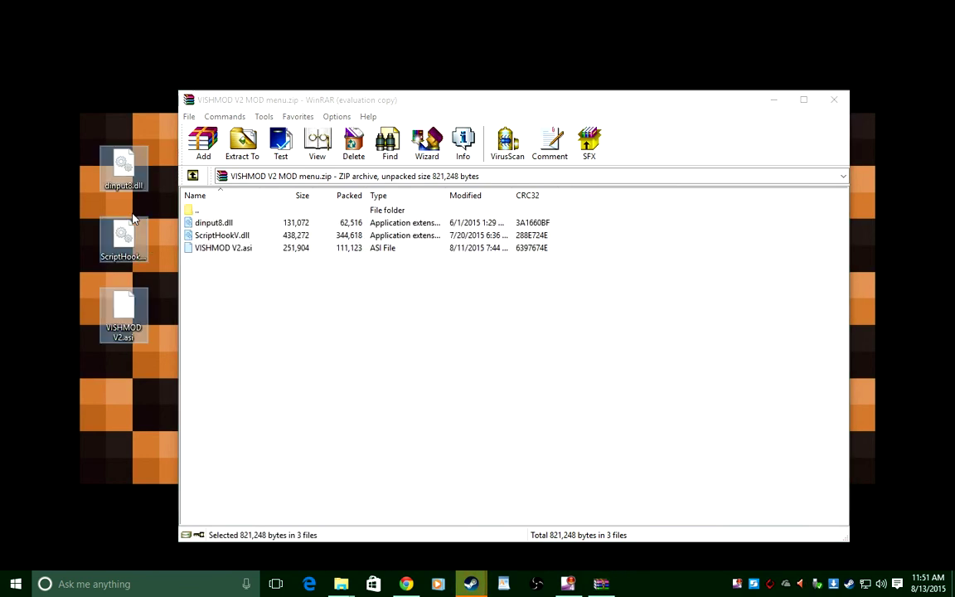
click(833, 99)
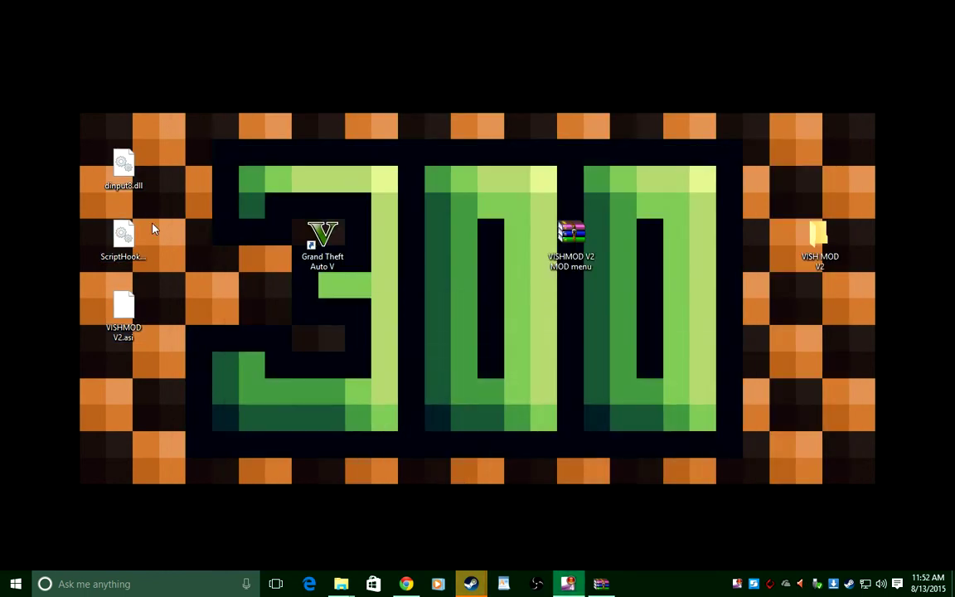
- Copy dinput8.dll, ScriptHookV.dll and VISHMOD V2.asi from the VISH MOD V2 folder and close the folder
double_click(831, 267)
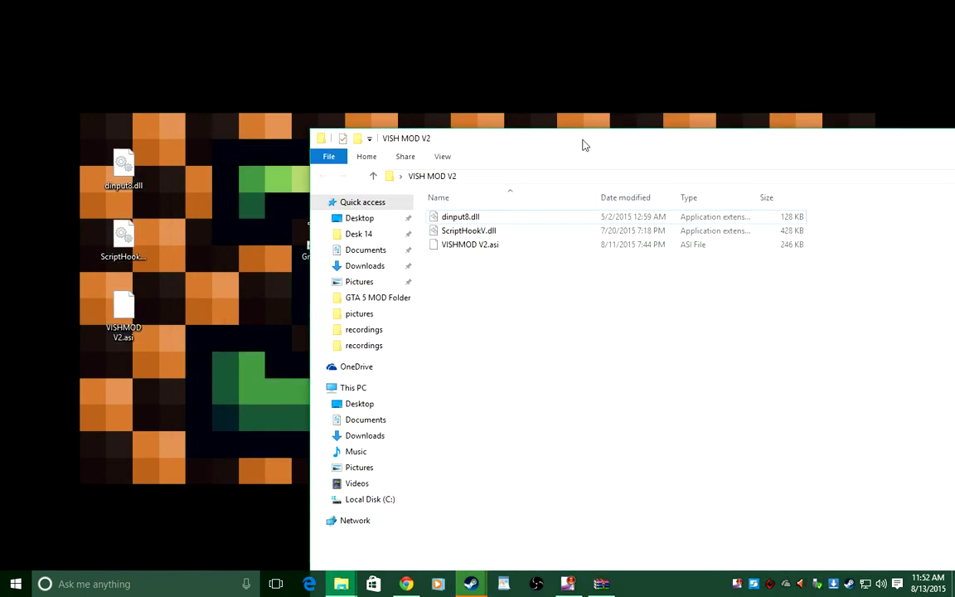
drag(582, 145, 563, 135)
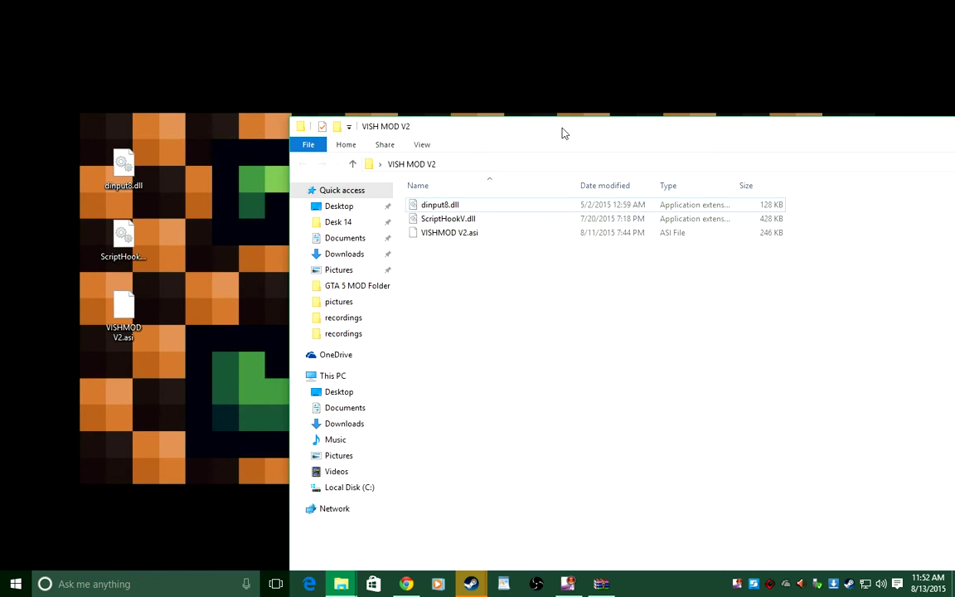
drag(485, 273, 517, 211)
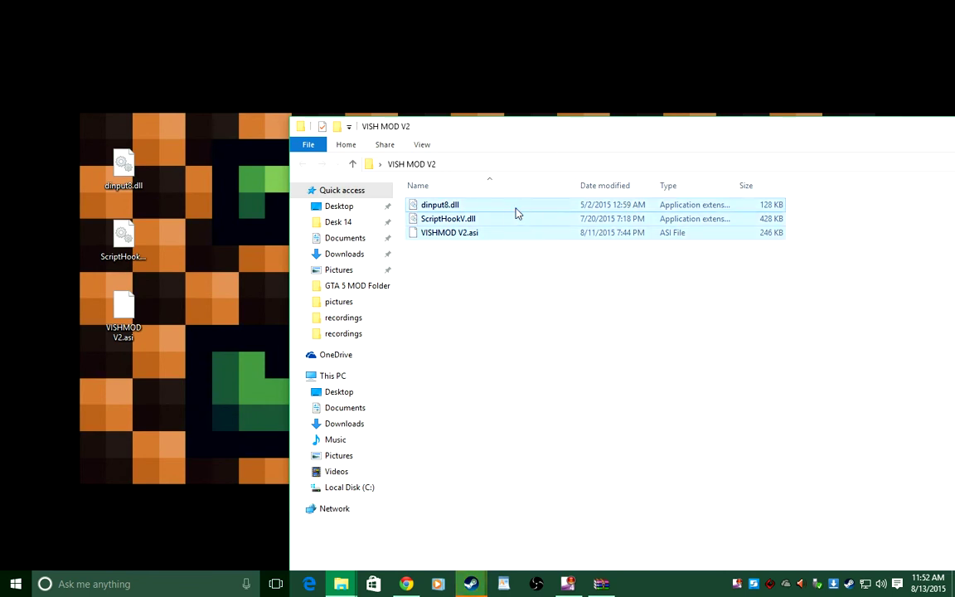
right_click(516, 212)
click(551, 351)
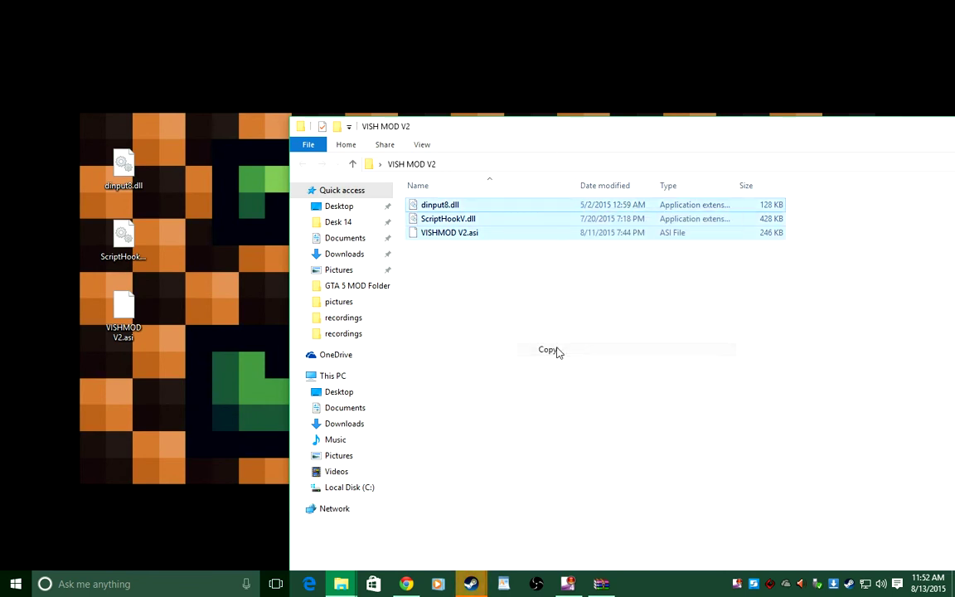
key(alt+F4)
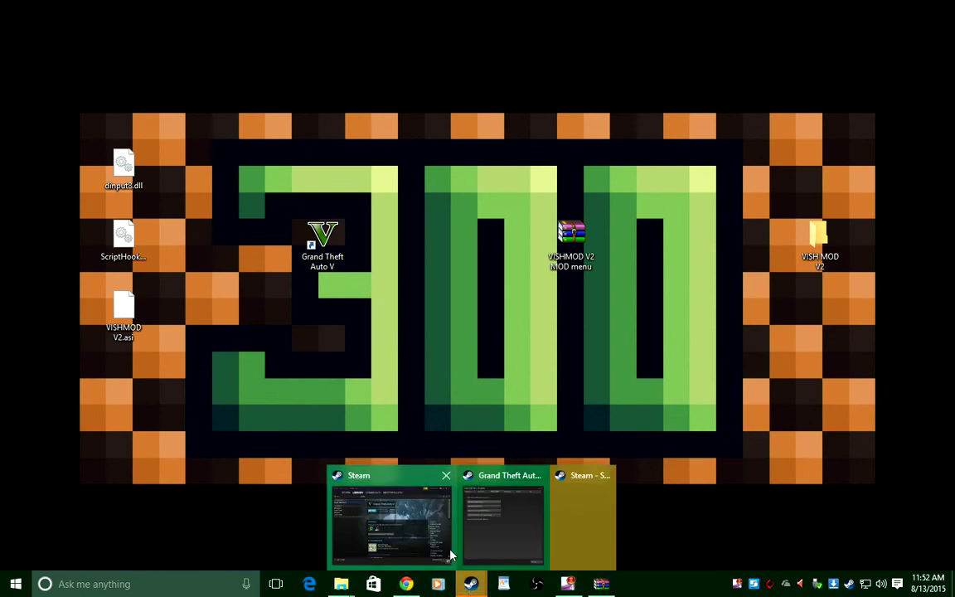
- Switch to Steam and open the Grand Theft Auto V installation folder from the game's properties
click(447, 550)
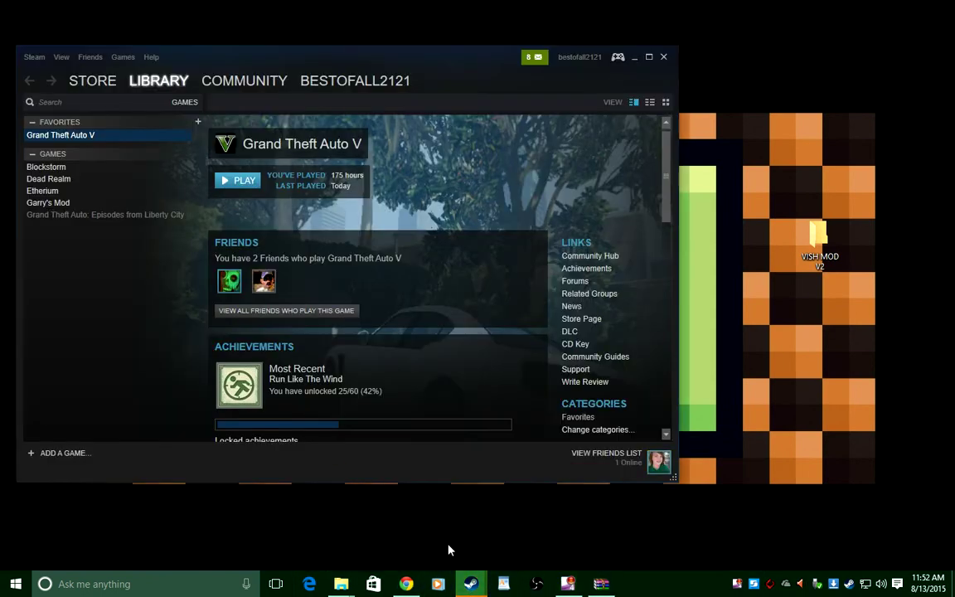
right_click(97, 136)
click(119, 363)
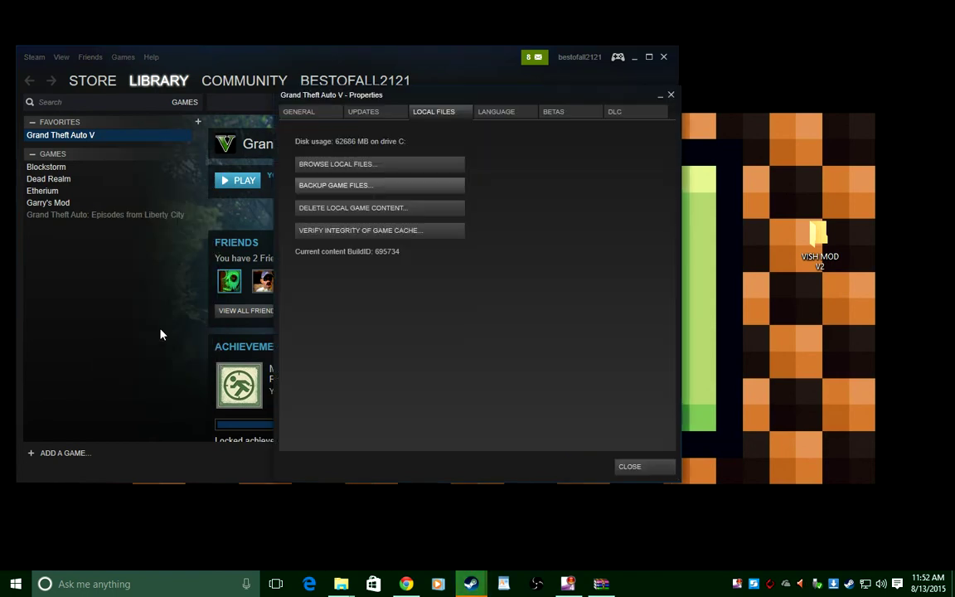
click(368, 167)
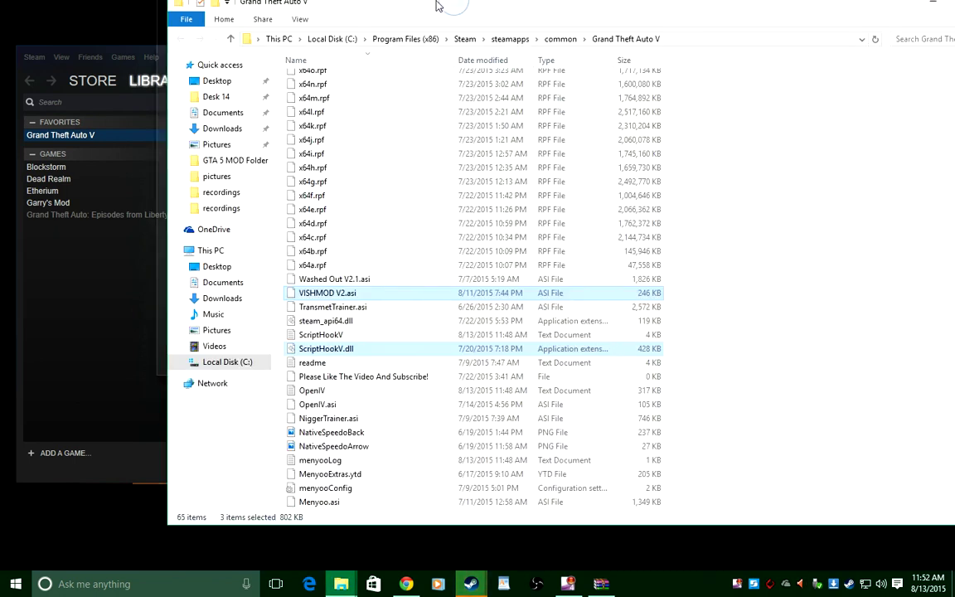
drag(437, 6, 337, 20)
- Paste the copied mod files into the Grand Theft Auto V folder, replacing the files with the same names
right_click(637, 218)
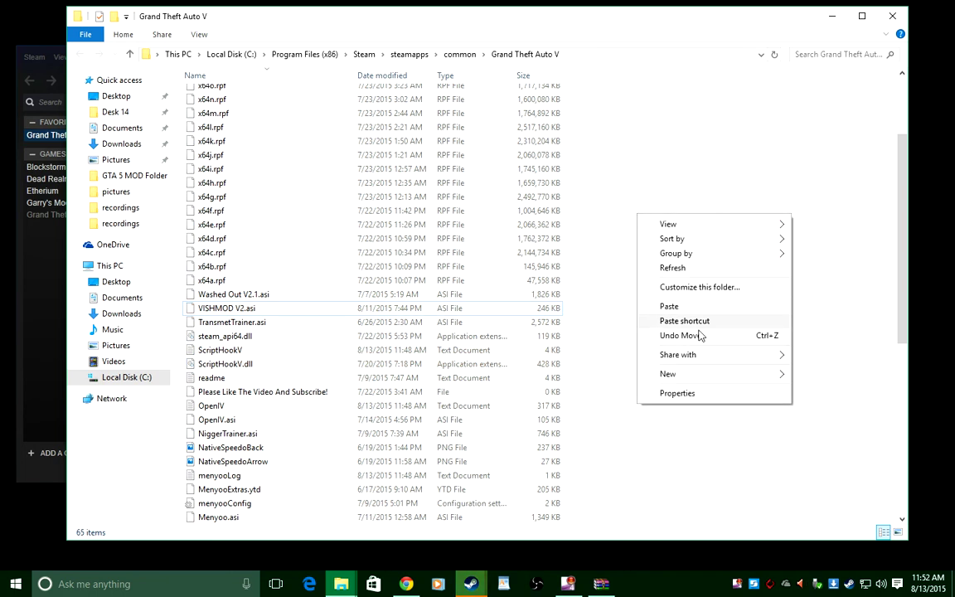
click(695, 308)
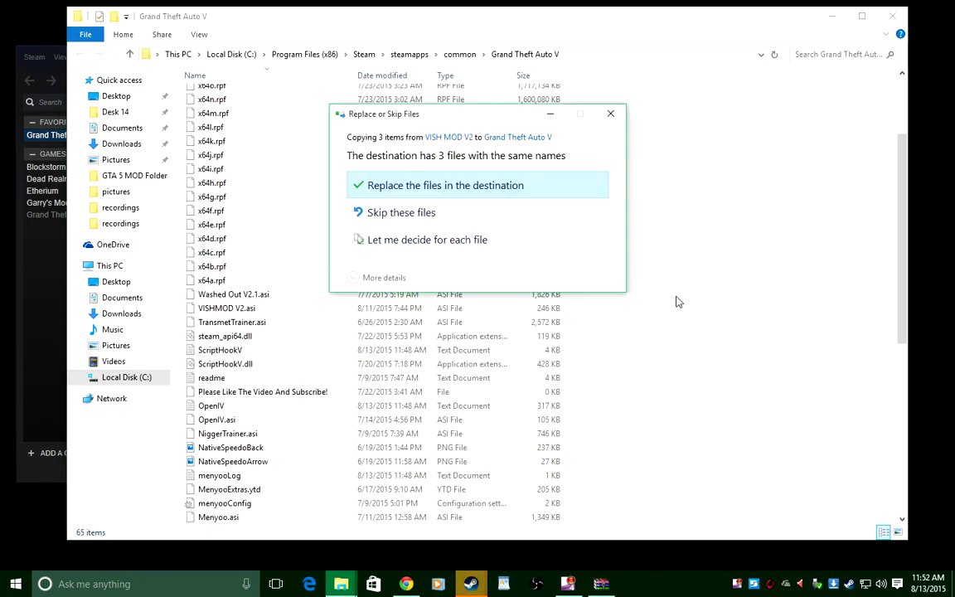
click(486, 189)
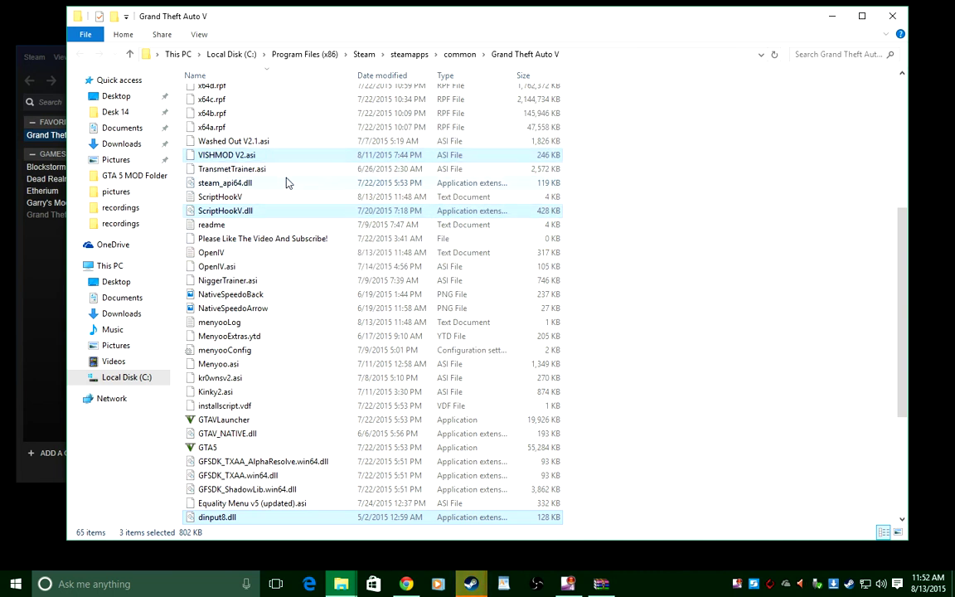
- Close the game's properties and minimize the game folder and Steam to return to the desktop
click(832, 16)
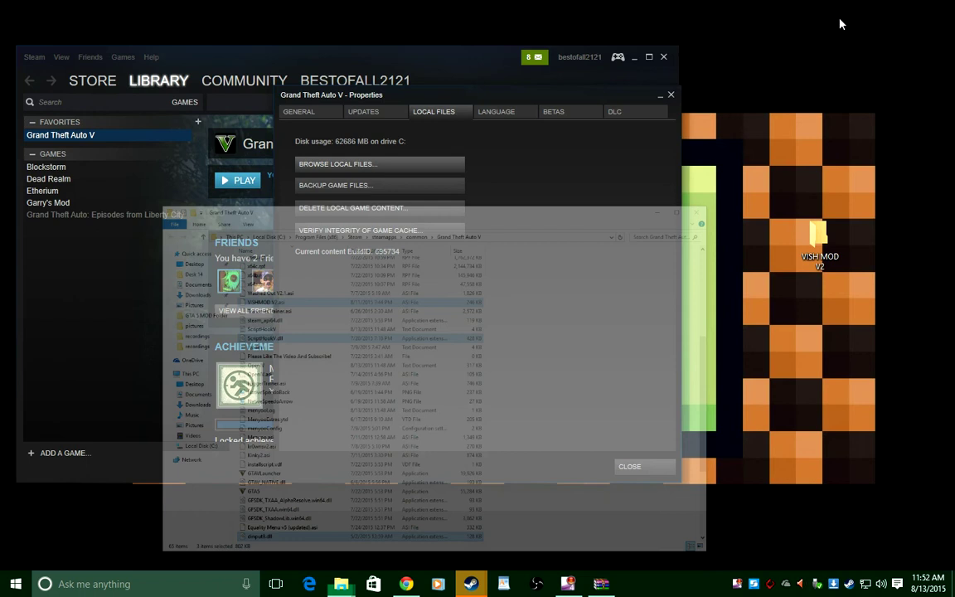
click(668, 97)
click(634, 57)
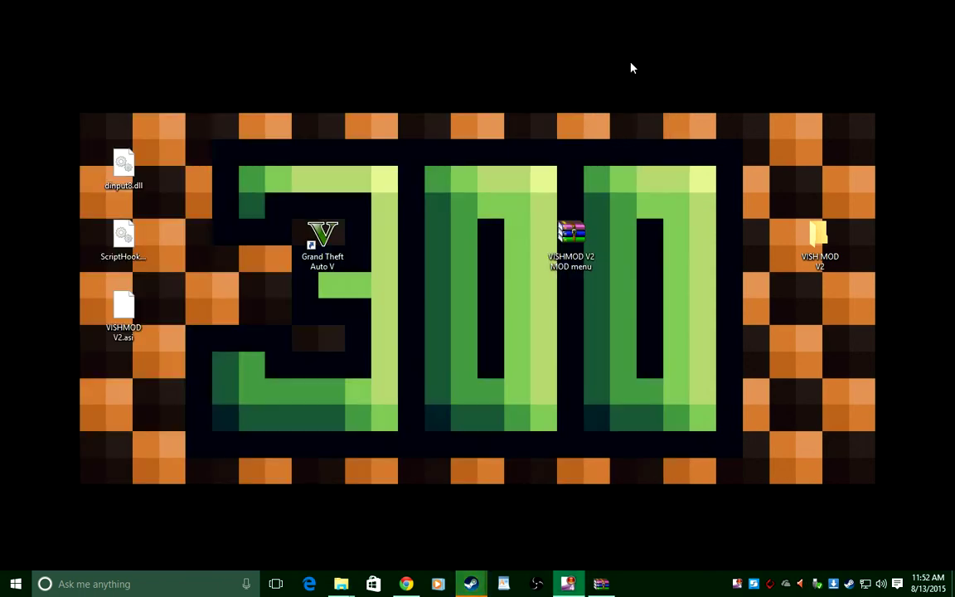